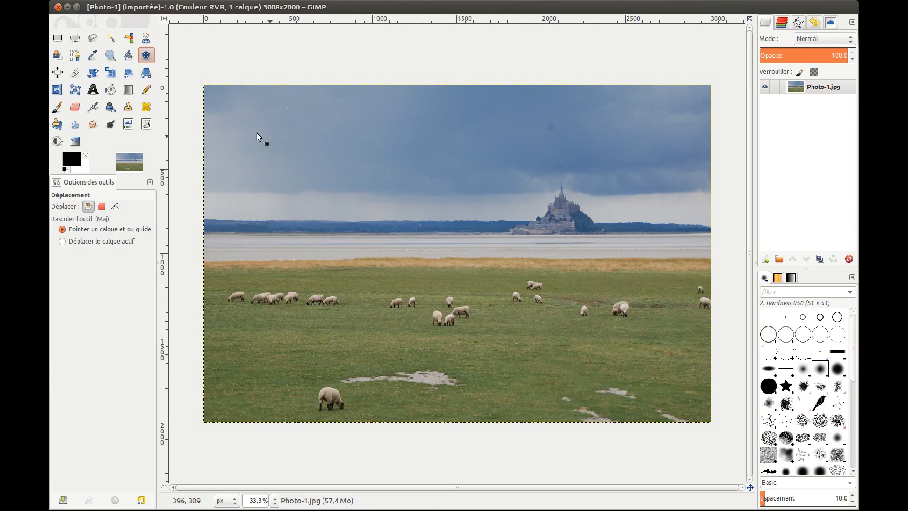
- Draw a crop frame of about 2544 × 1602 px around the castle and the grazing sheep with the Crop tool
click(74, 73)
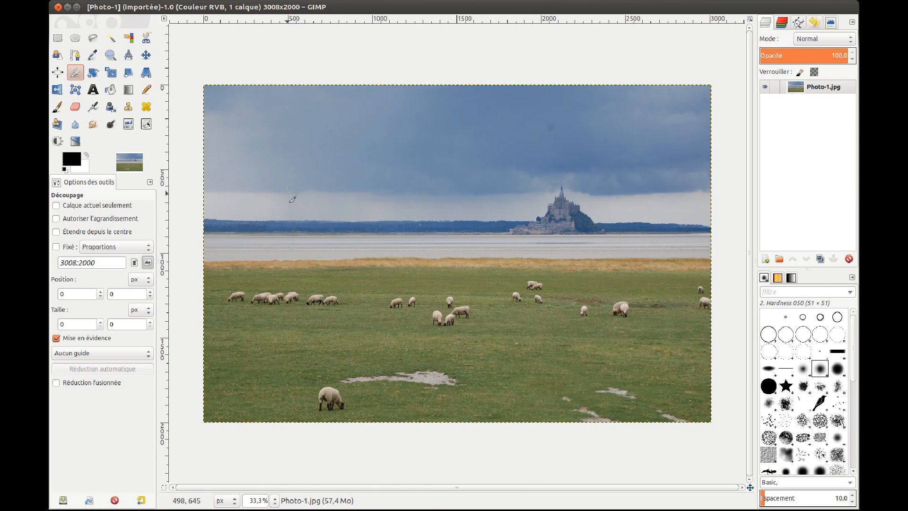
click(234, 108)
drag(234, 108, 639, 360)
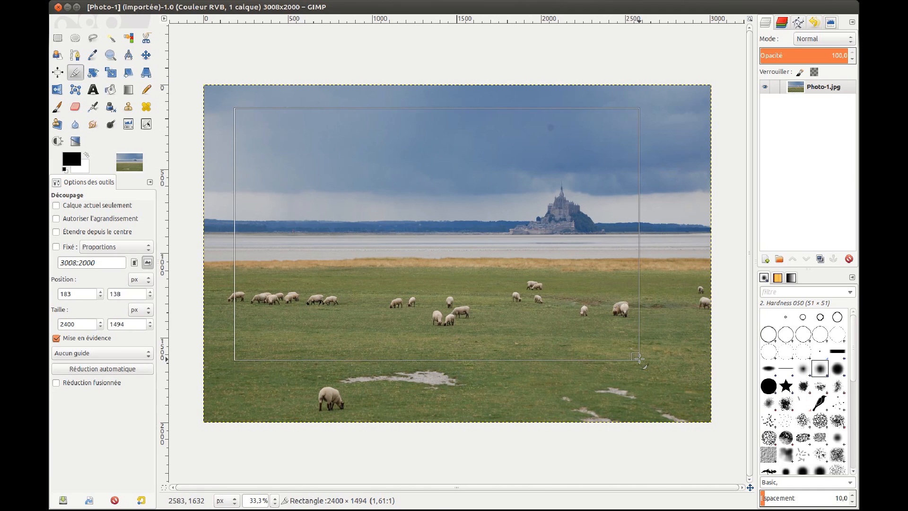
drag(639, 360, 665, 378)
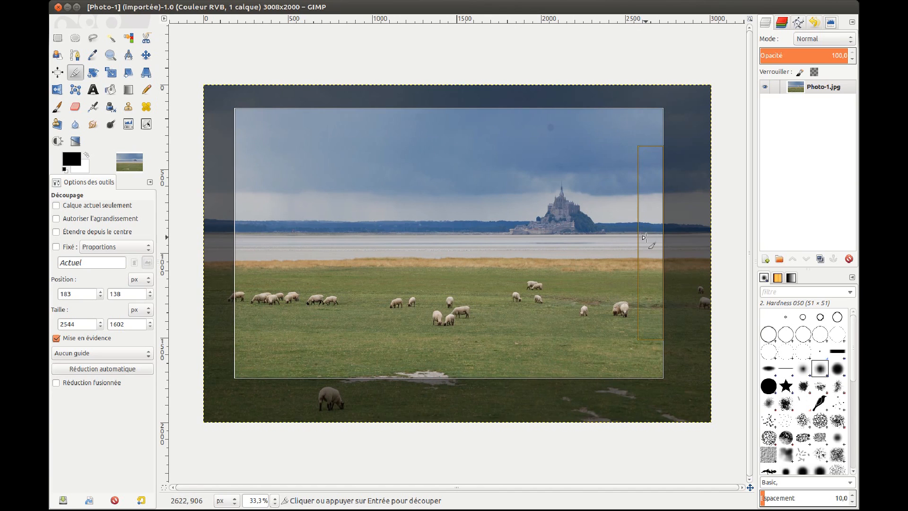
- Enlarge the crop frame to about 2664 × 1716 px and reposition it at about 153, 156 px
drag(644, 237, 667, 240)
drag(472, 130, 471, 120)
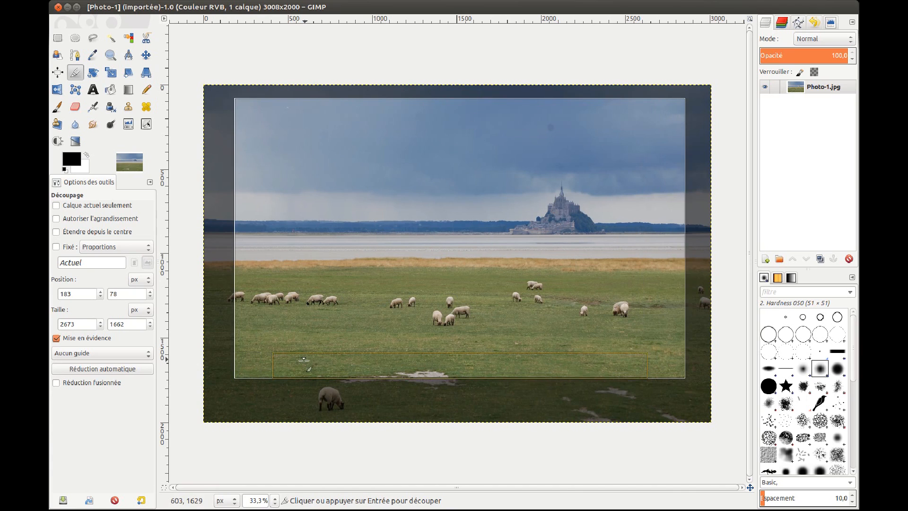
mouse_move(250, 368)
mouse_down()
mouse_move(235, 397)
mouse_move(258, 371)
mouse_move(251, 378)
mouse_up()
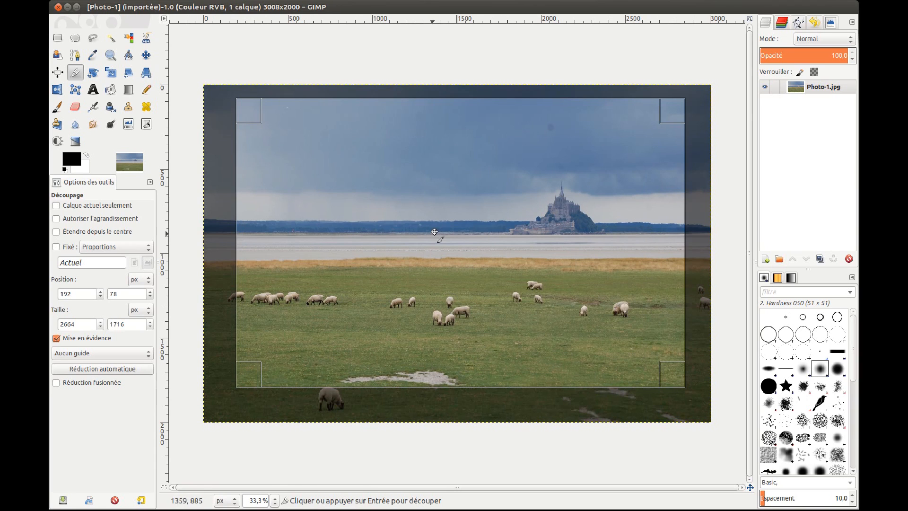
mouse_move(448, 198)
mouse_down()
mouse_move(435, 220)
mouse_move(448, 213)
mouse_move(440, 202)
mouse_move(456, 199)
mouse_move(441, 209)
mouse_move(450, 227)
mouse_move(434, 224)
mouse_move(441, 212)
mouse_up()
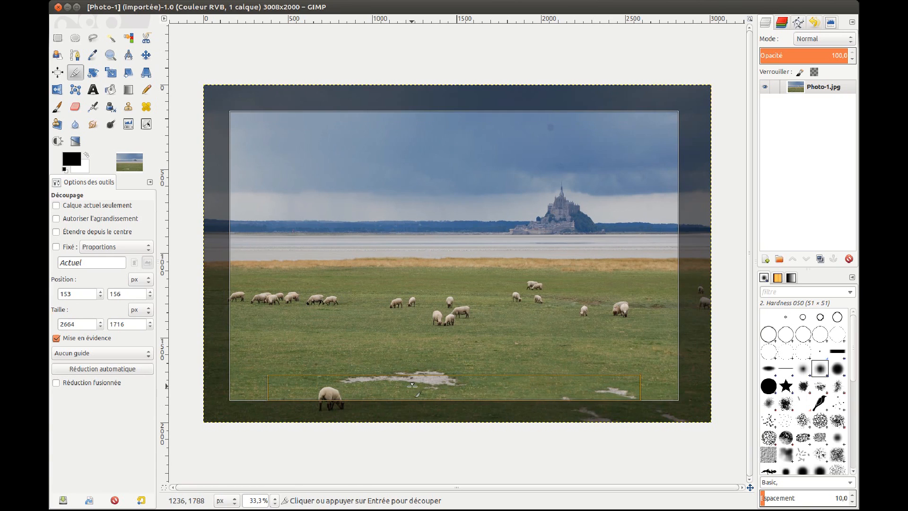
- Adjust all four edges of the crop frame to about 2400 × 1638 px, starting at about 252, 48 px
drag(413, 386, 412, 355)
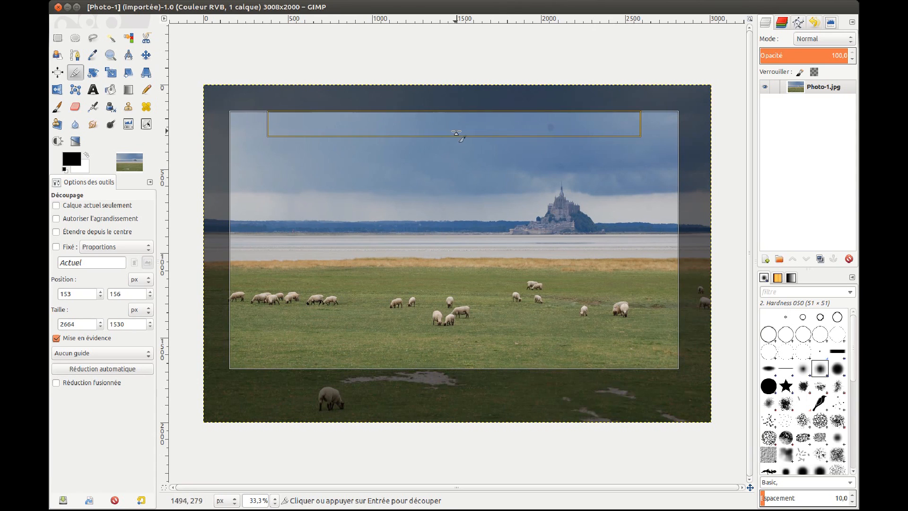
drag(458, 132, 461, 111)
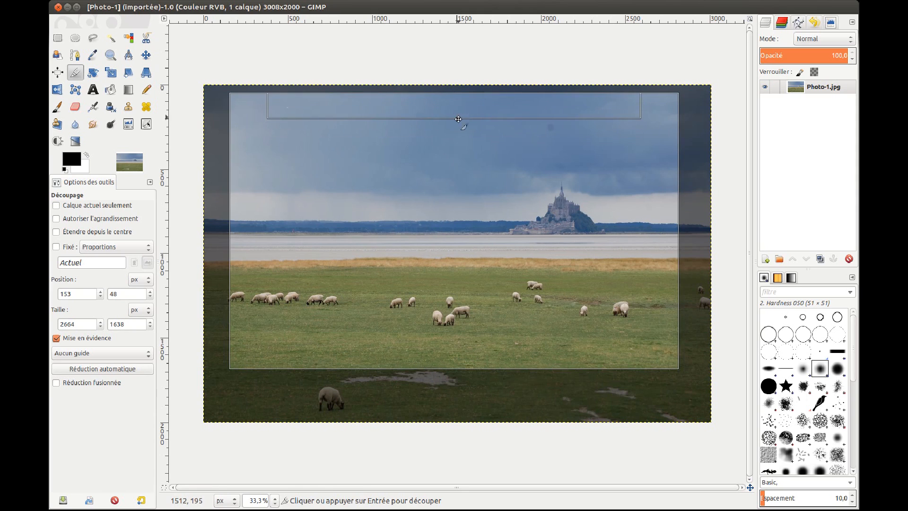
drag(250, 227, 265, 228)
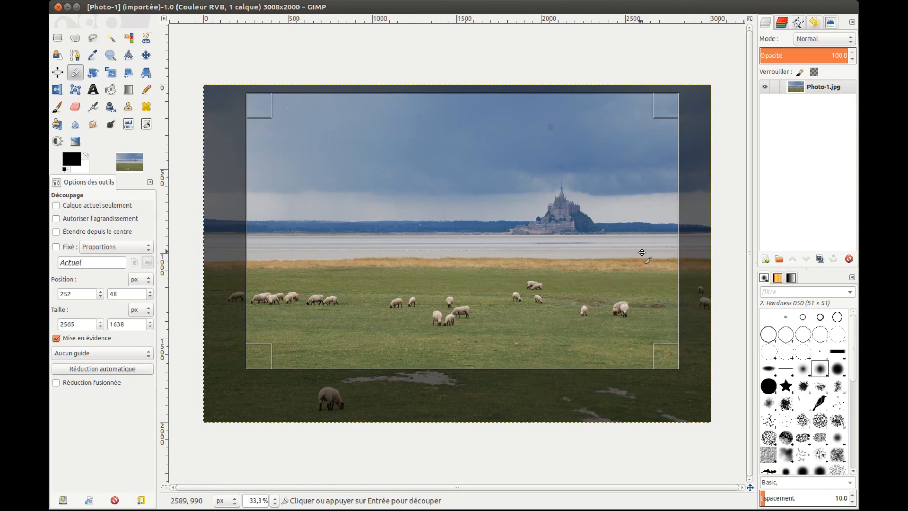
drag(656, 255, 629, 249)
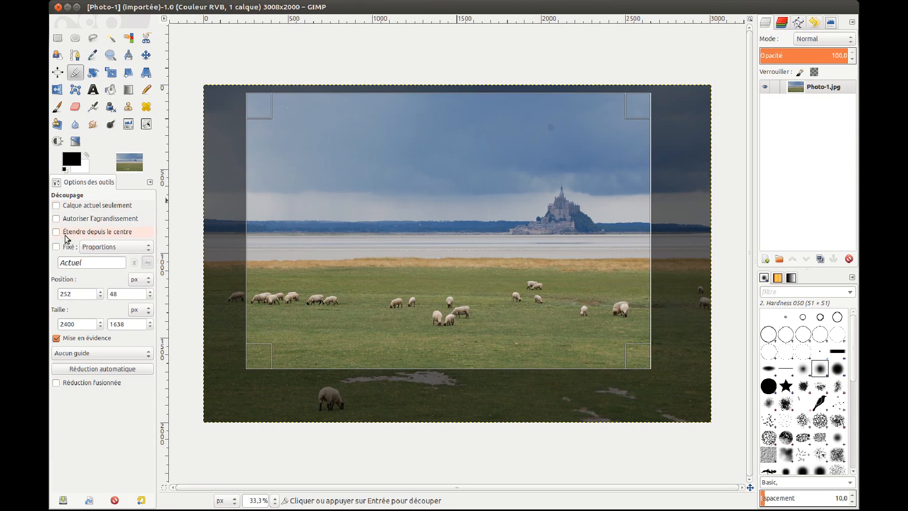
- Fix the crop proportions at 15:10 and resize the frame to about 2388 × 1592 px
click(56, 248)
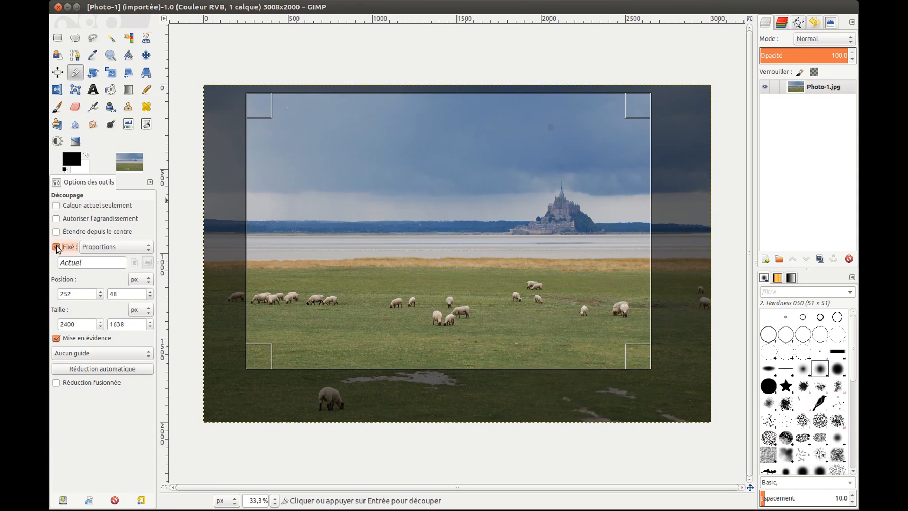
click(99, 263)
key(BackSpace)
key(BackSpace)
key(BackSpace)
key(BackSpace)
key(BackSpace)
key(BackSpace)
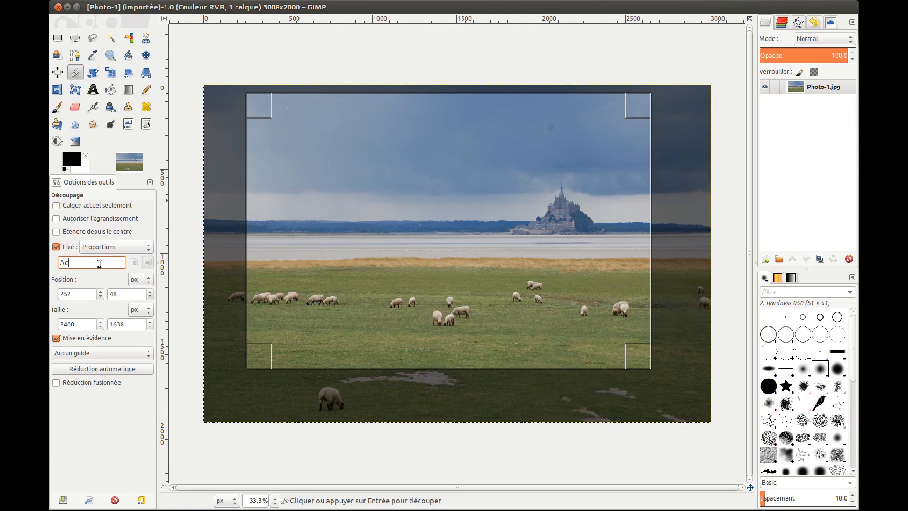
text(15:10)
click(249, 151)
mouse_move(250, 151)
mouse_down()
mouse_move(358, 160)
mouse_move(239, 154)
mouse_move(251, 149)
mouse_up()
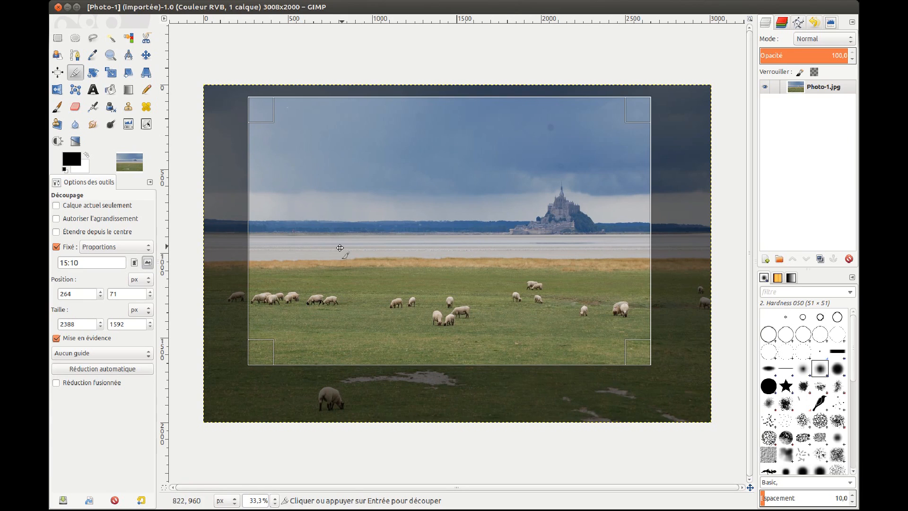
- Show rule-of-thirds guides, align a vertical third with the castle, and shrink the crop frame to about 2334 × 1556 px
click(147, 354)
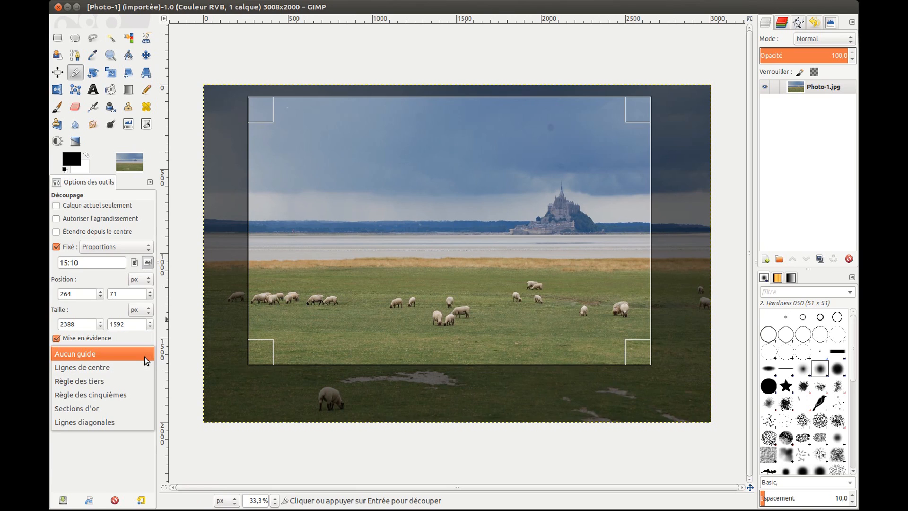
click(135, 381)
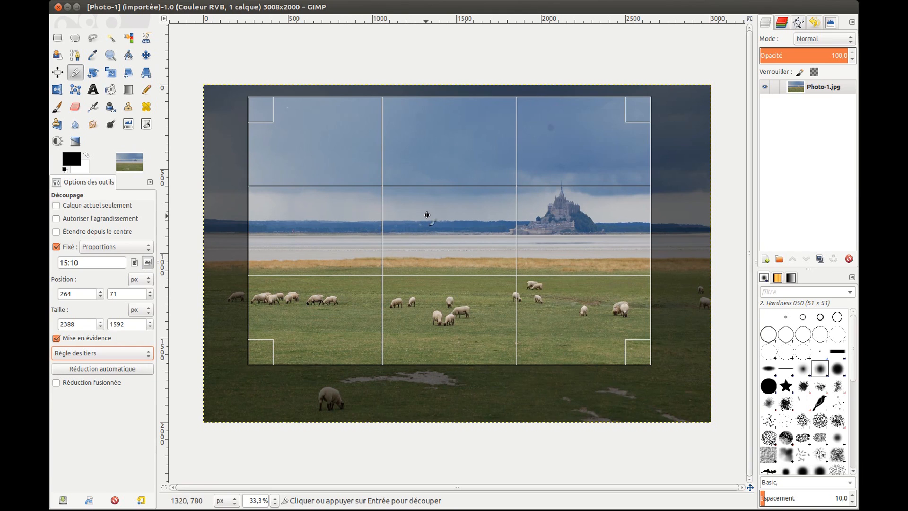
drag(426, 213, 472, 213)
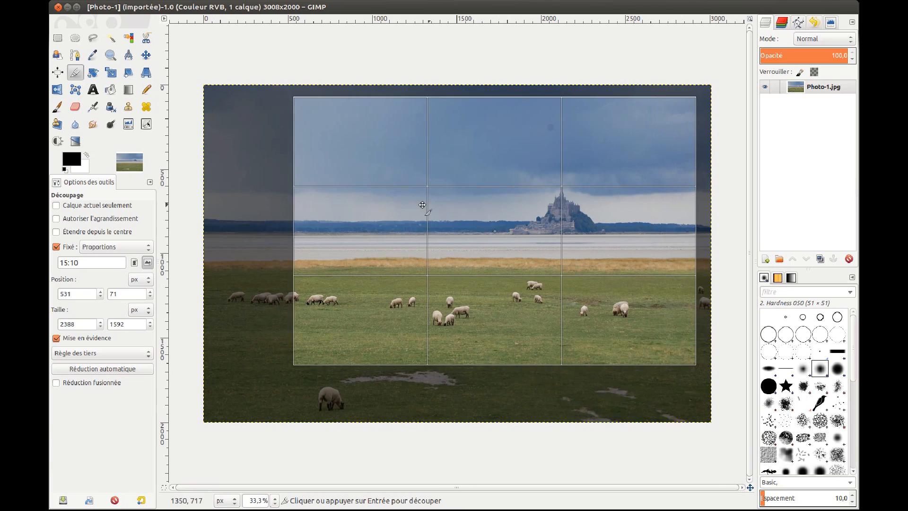
drag(296, 221, 305, 222)
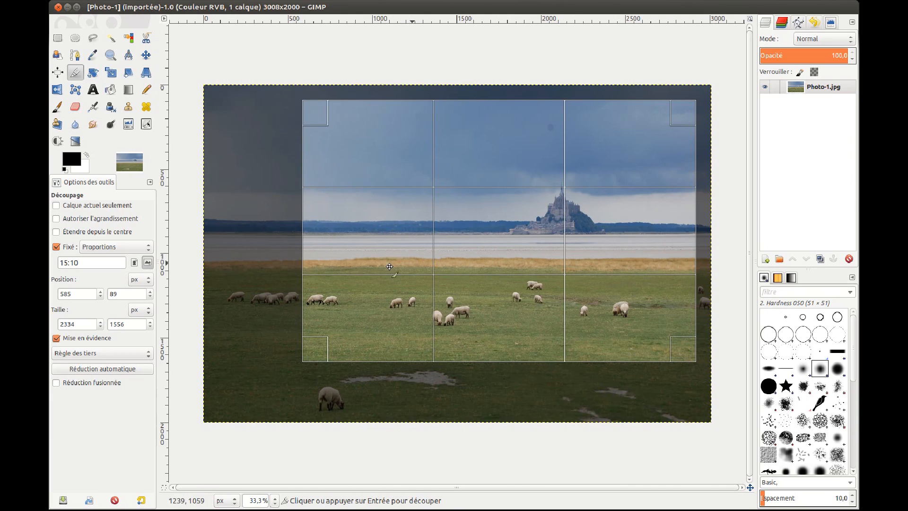
- Switch to diagonal guides, move the crop frame up to the image's upper edge with a diagonal crossing on the castle, and apply the crop
click(146, 353)
click(132, 395)
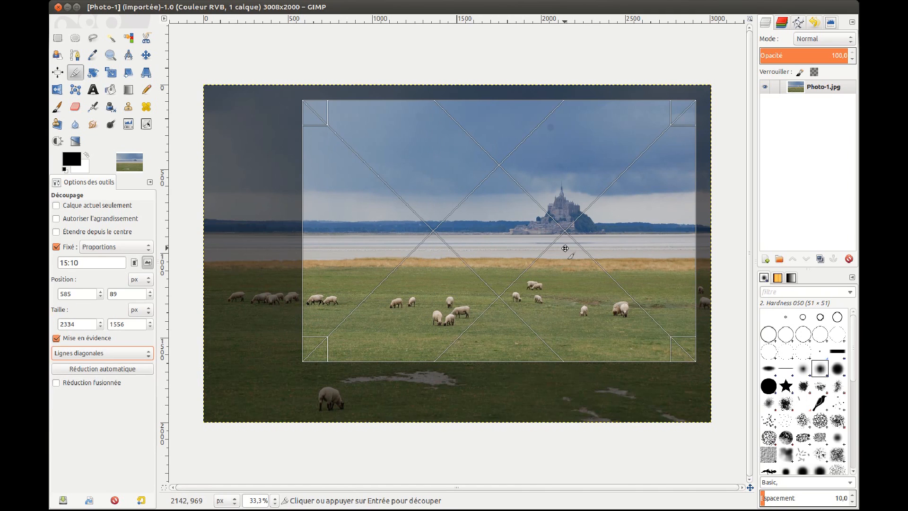
drag(566, 248, 566, 234)
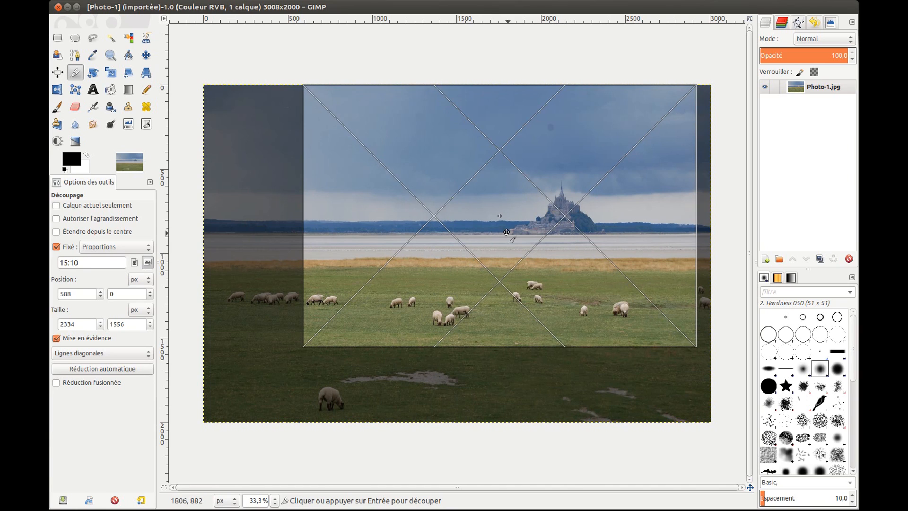
click(440, 169)
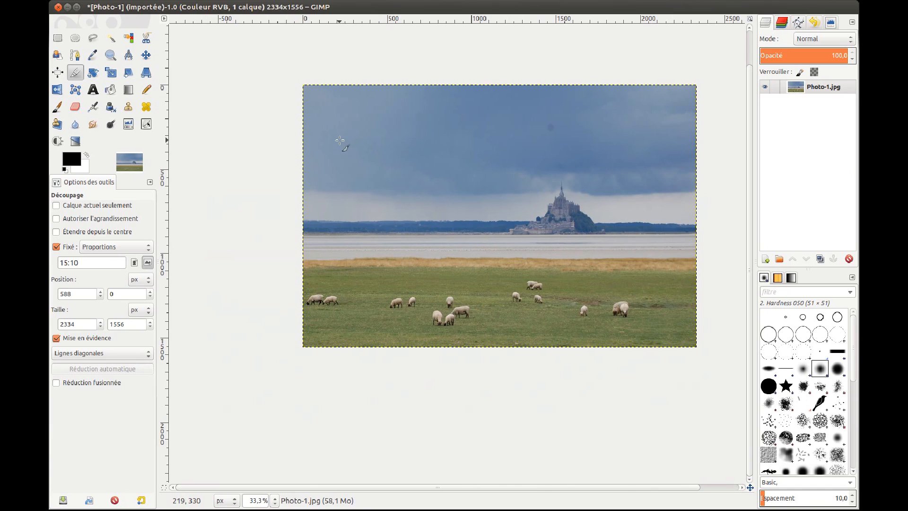
- Open the file commands for saving or exporting the cropped photo
right_click(337, 120)
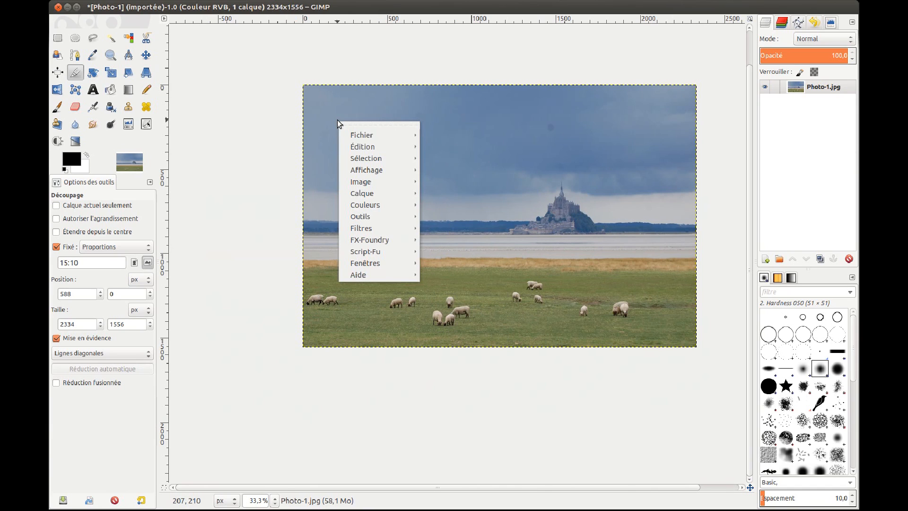
mouse_move(348, 135)
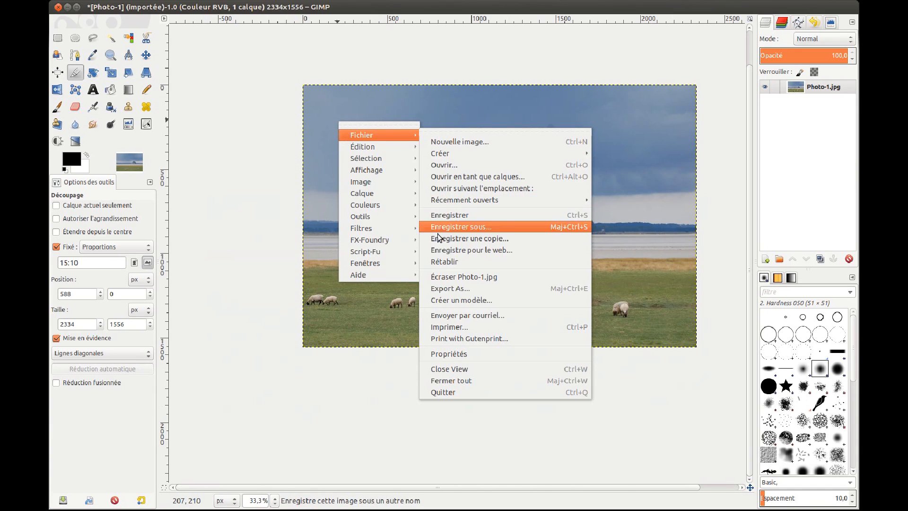